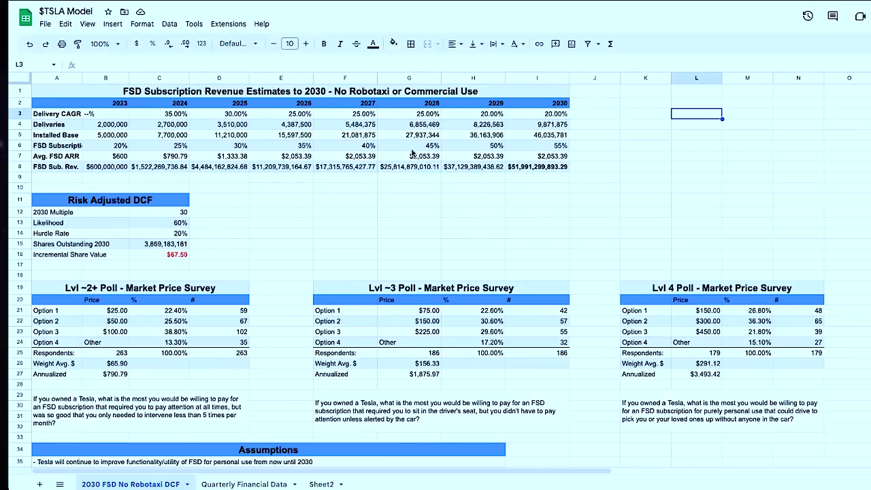
# - Inspect the weighted average price formulas of the Lvl ~2+ and Lvl ~3 polls
pyautogui.click(304, 203)
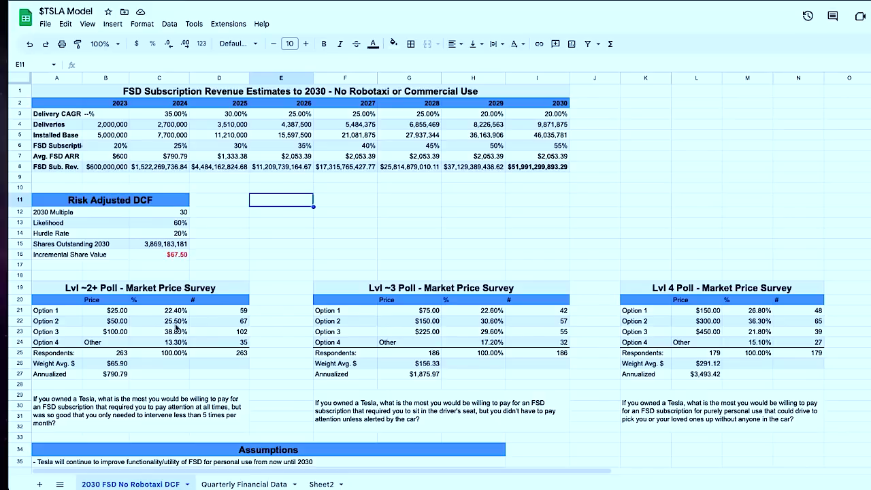
pyautogui.click(118, 365)
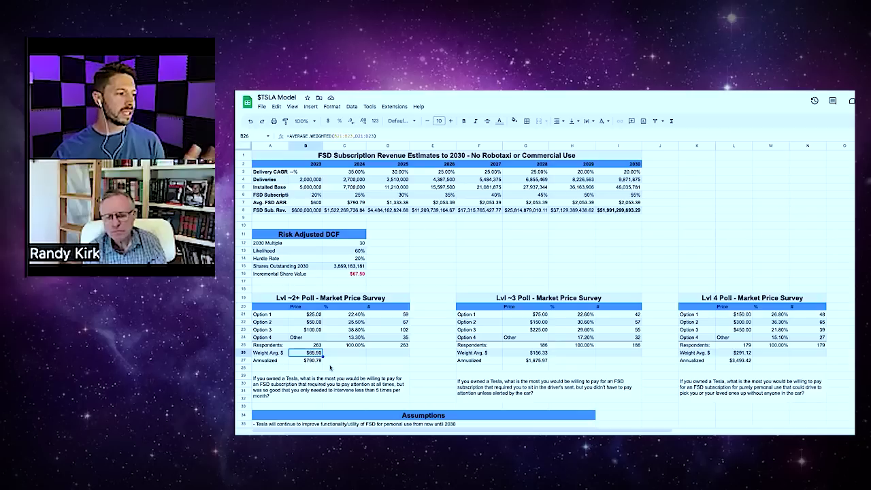
pyautogui.click(537, 354)
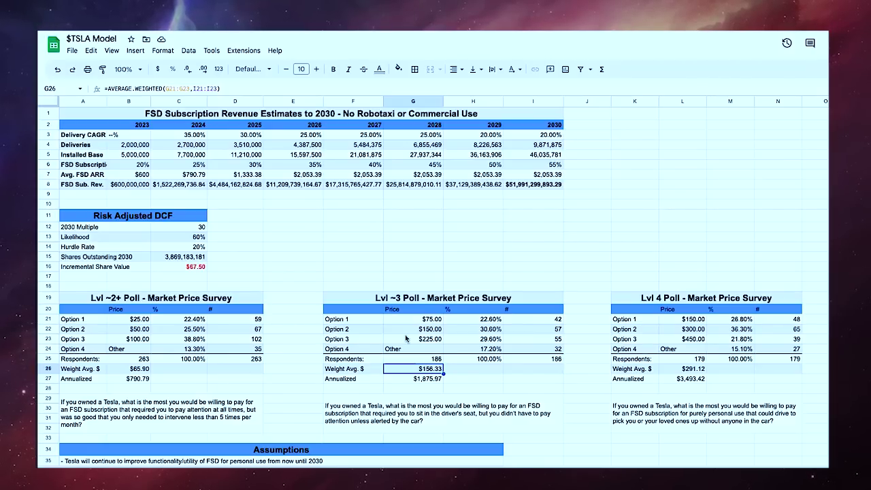
# - Review the delivery growth assumptions and the Deliveries row from 2023 through 2030
pyautogui.click(181, 155)
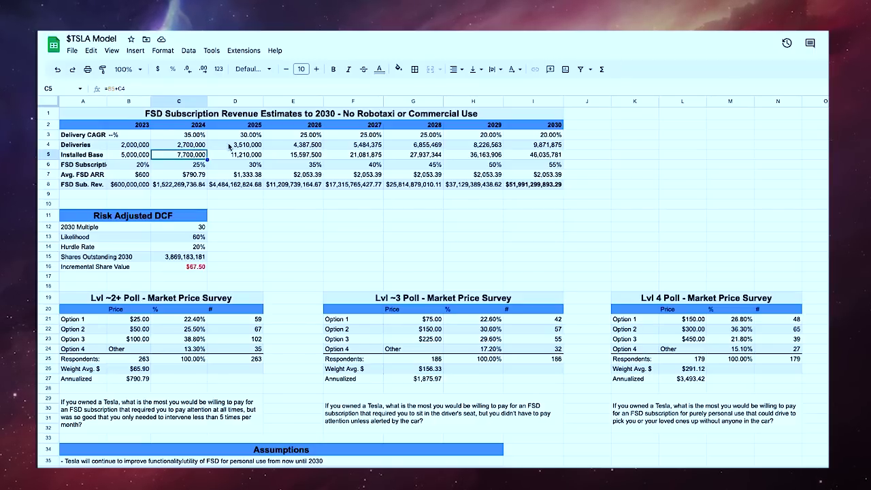
pyautogui.click(543, 145)
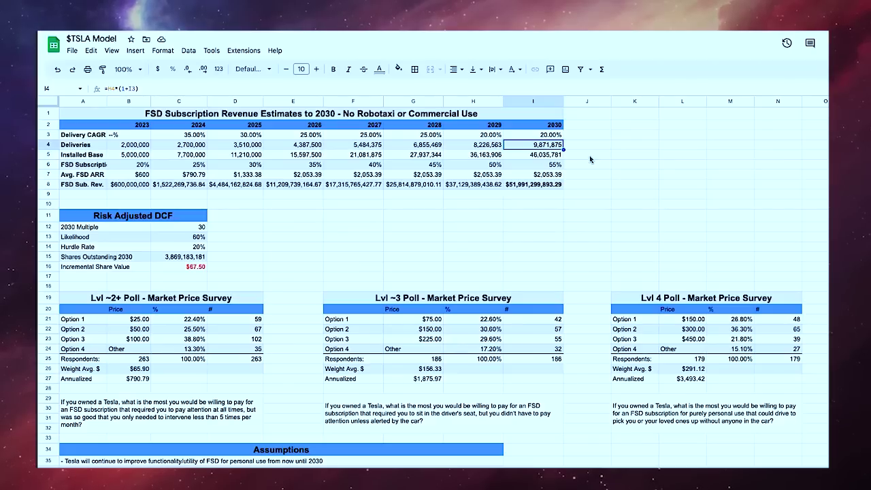
pyautogui.click(537, 167)
pyautogui.click(538, 145)
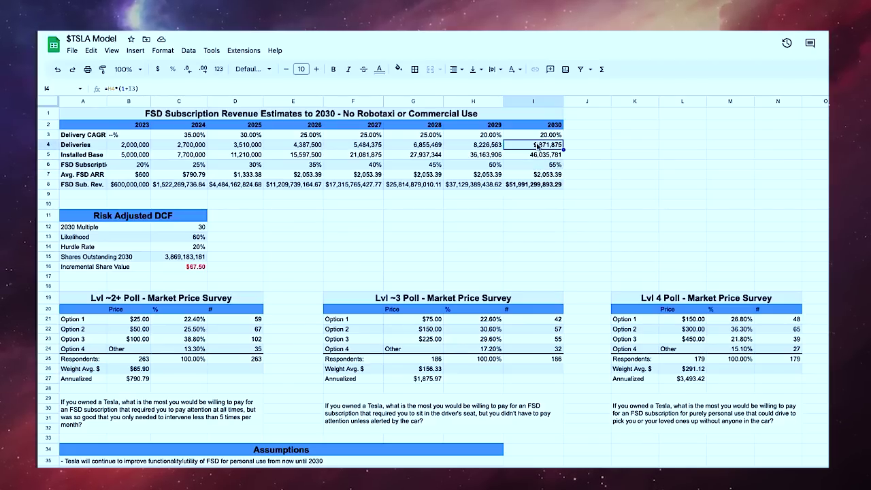
pyautogui.click(139, 146)
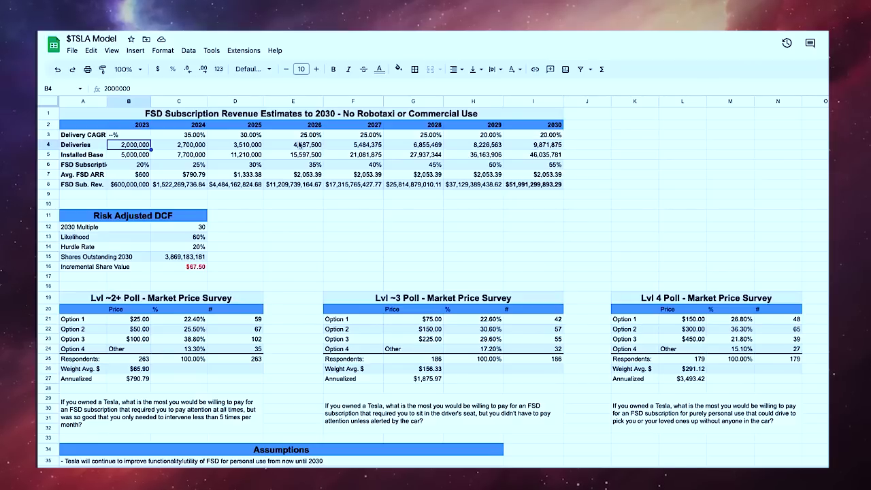
pyautogui.click(181, 137)
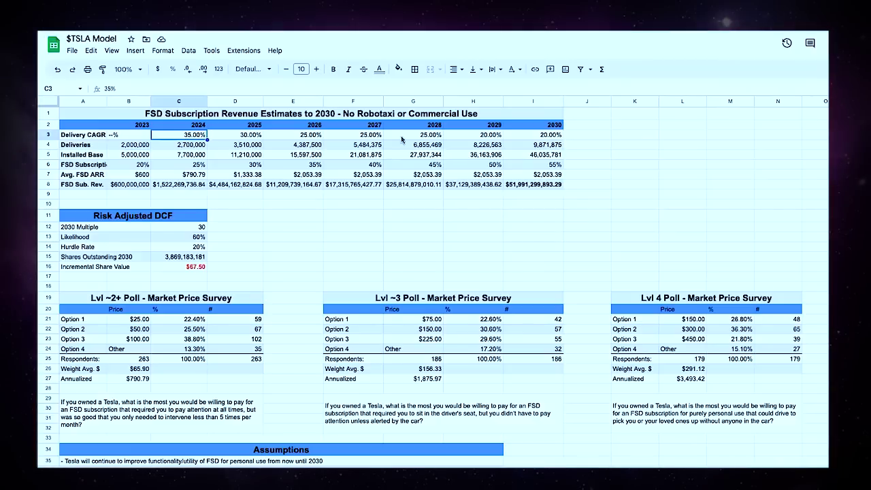
pyautogui.click(543, 146)
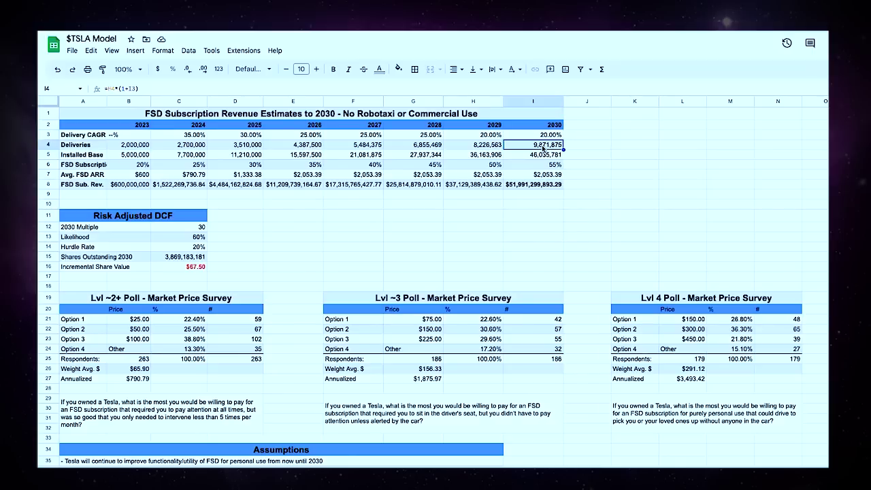
# - Inspect the installed base formulas for 2023 and 2030, and the 2030 FSD subscription rate
pyautogui.click(137, 155)
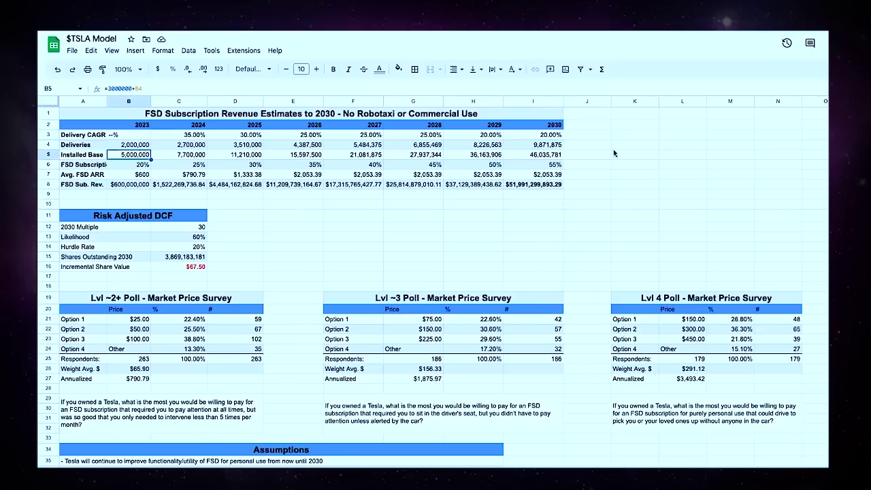
pyautogui.click(544, 156)
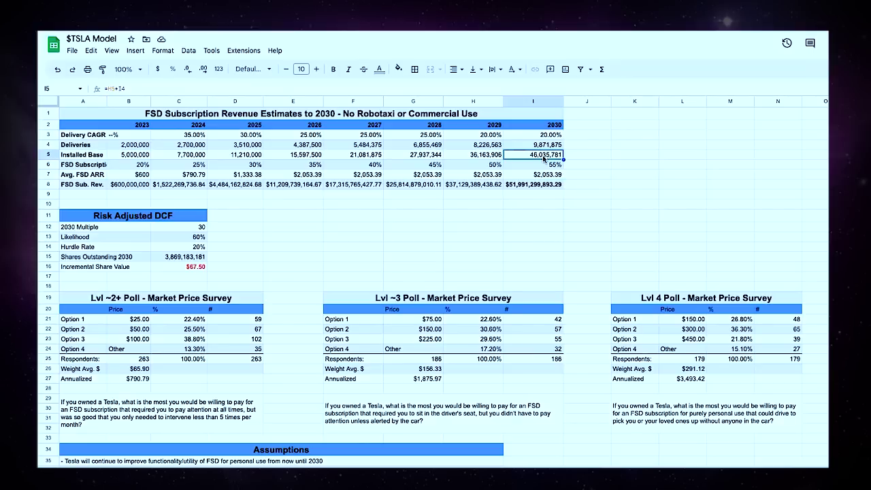
pyautogui.click(543, 165)
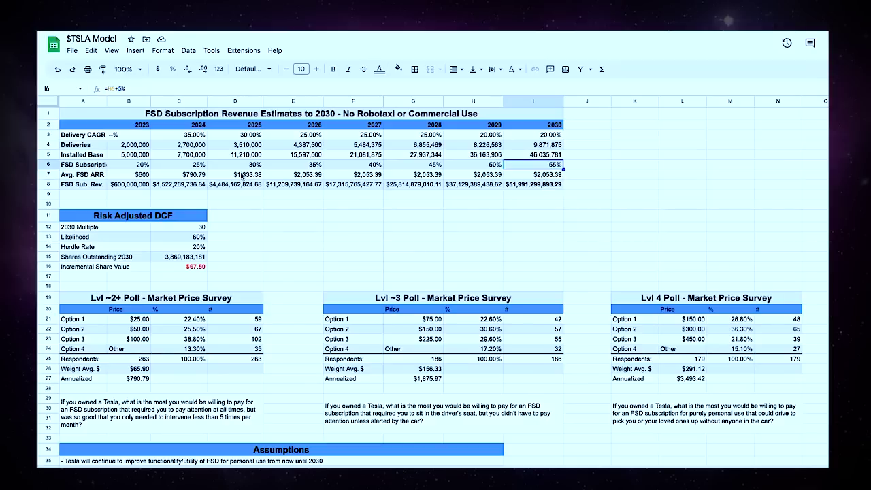
# - Trace how the average FSD ARR for 2024, 2025 and 2026 derives from the polls' annualized prices
pyautogui.click(176, 176)
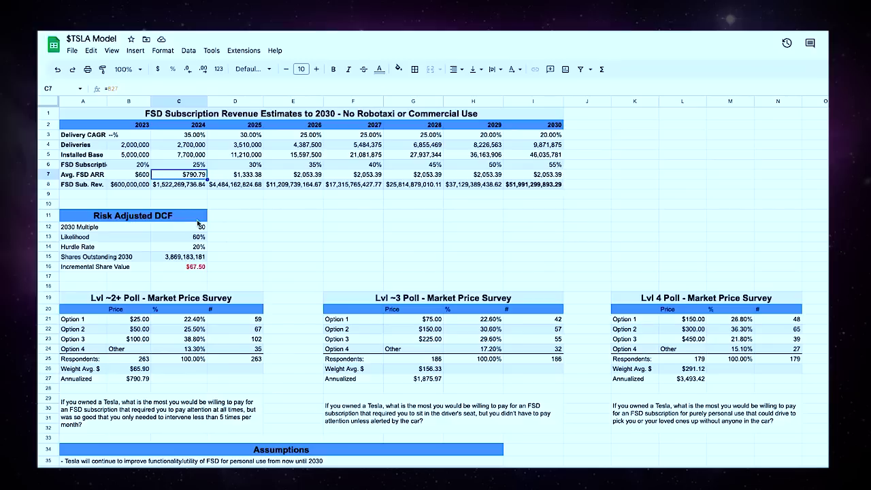
pyautogui.click(245, 176)
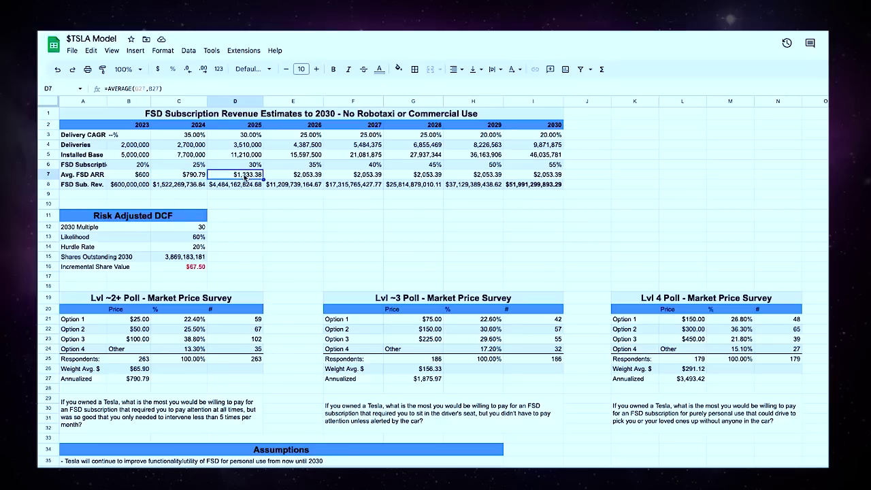
pyautogui.click(169, 88)
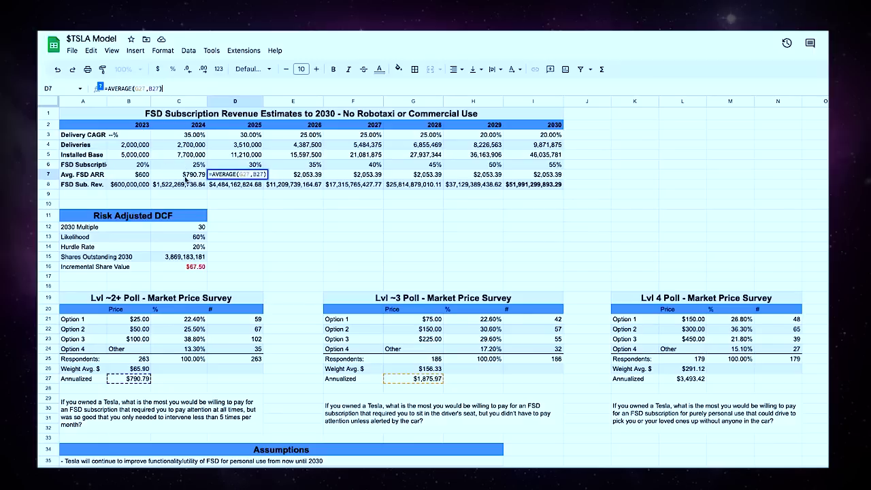
pyautogui.click(219, 213)
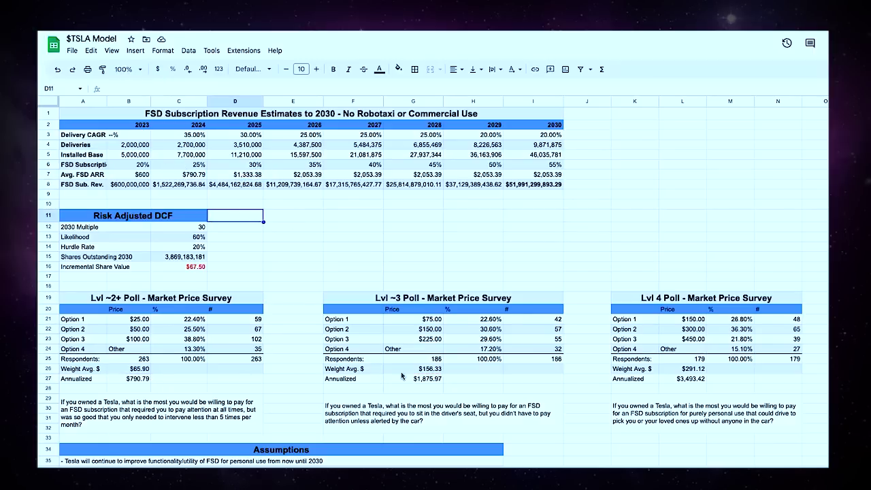
pyautogui.click(254, 175)
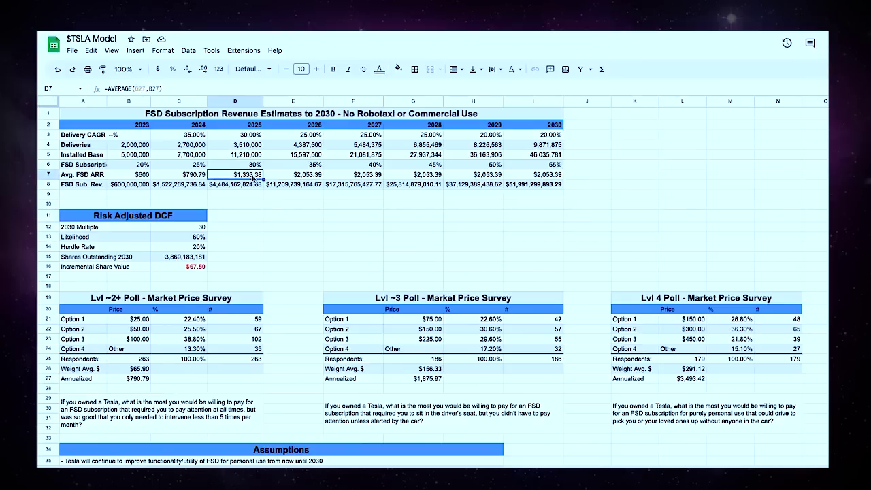
pyautogui.click(422, 383)
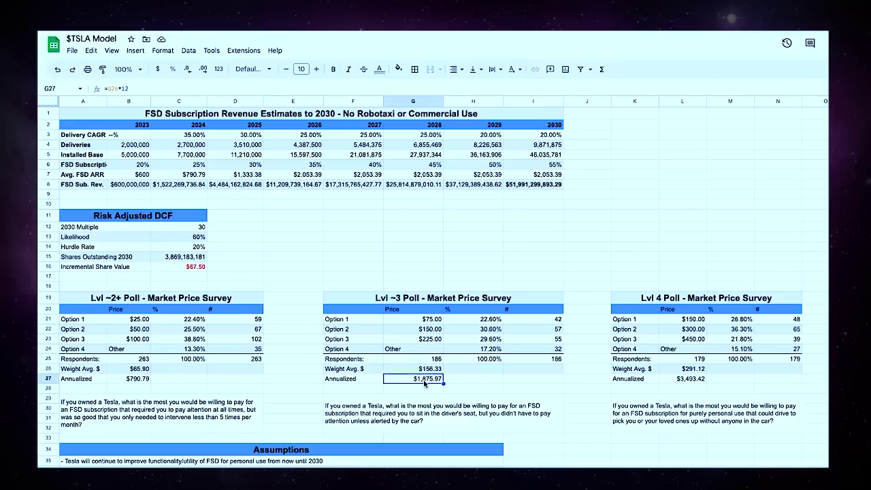
pyautogui.click(124, 380)
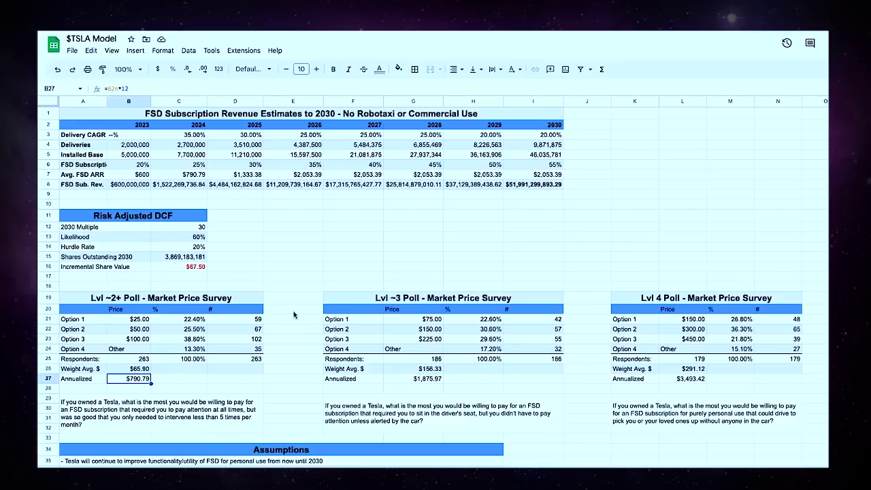
pyautogui.click(234, 176)
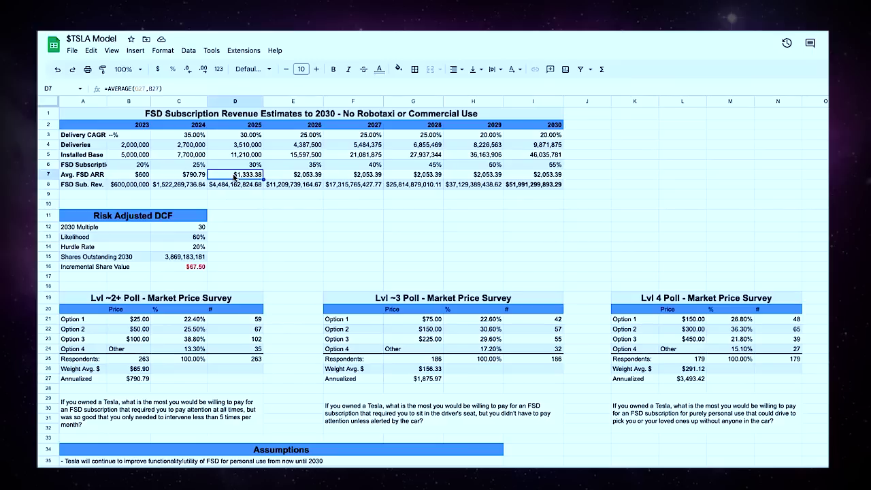
pyautogui.click(295, 175)
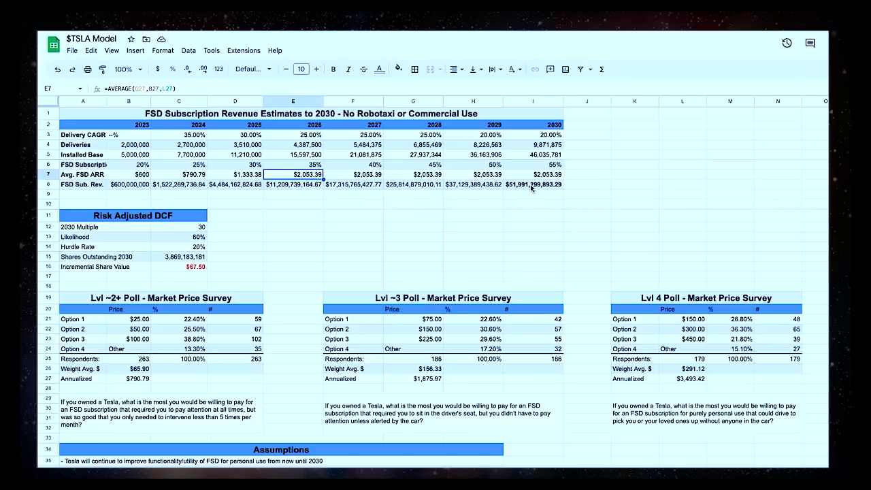
# - Inspect the 2030 FSD subscription revenue formula and the ARR, subscription rate and installed base that feed it
pyautogui.click(531, 189)
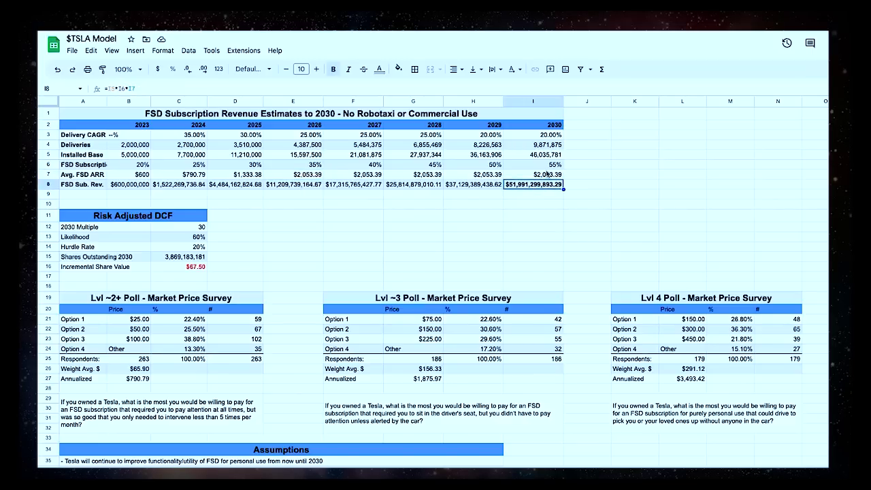
pyautogui.press('Up')
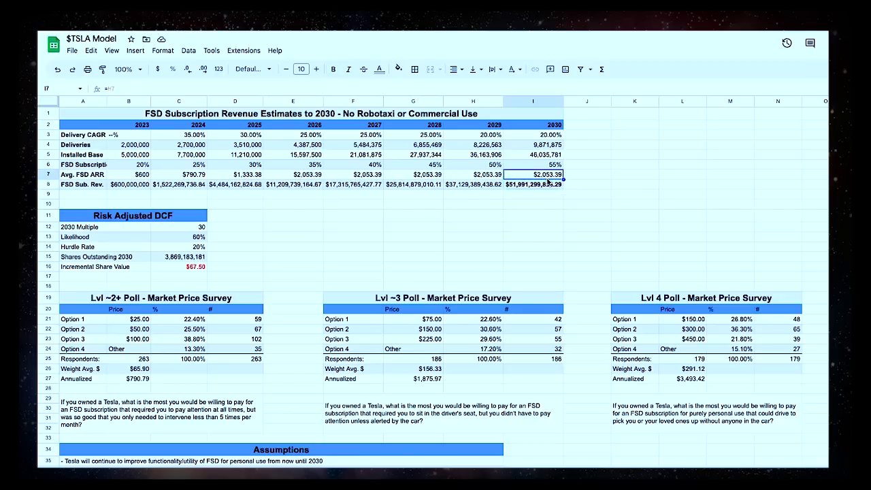
pyautogui.click(550, 164)
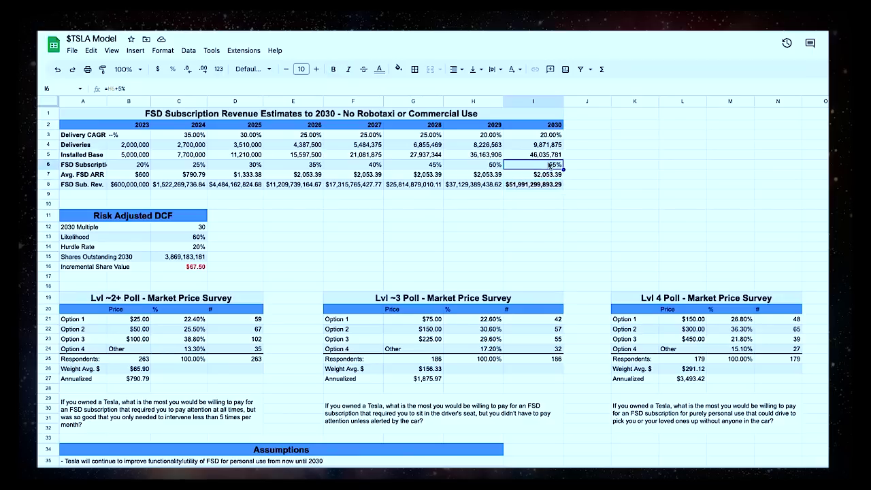
pyautogui.click(550, 155)
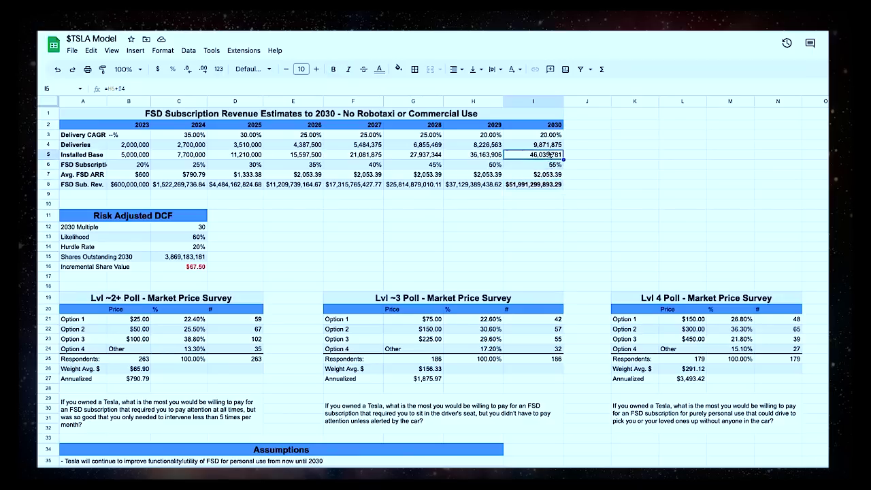
pyautogui.click(530, 185)
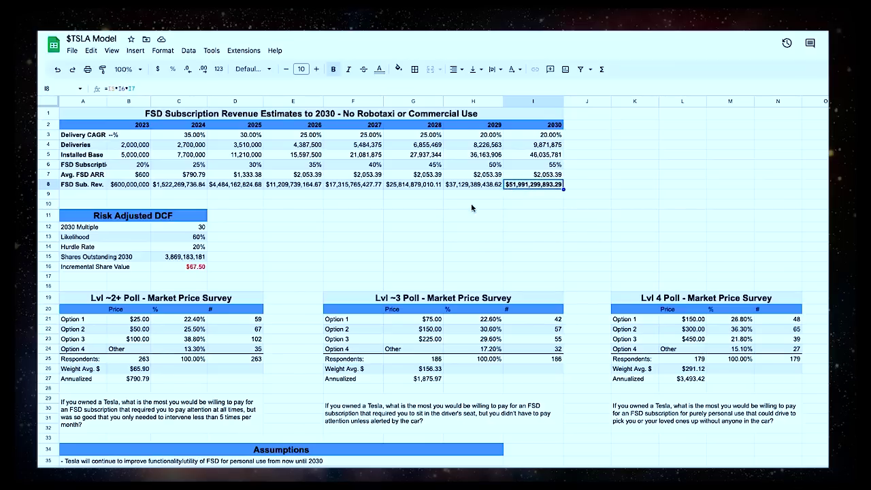
# - Try a 2030 Multiple of 50 in the Risk Adjusted DCF table, and set it back to 30
pyautogui.click(194, 229)
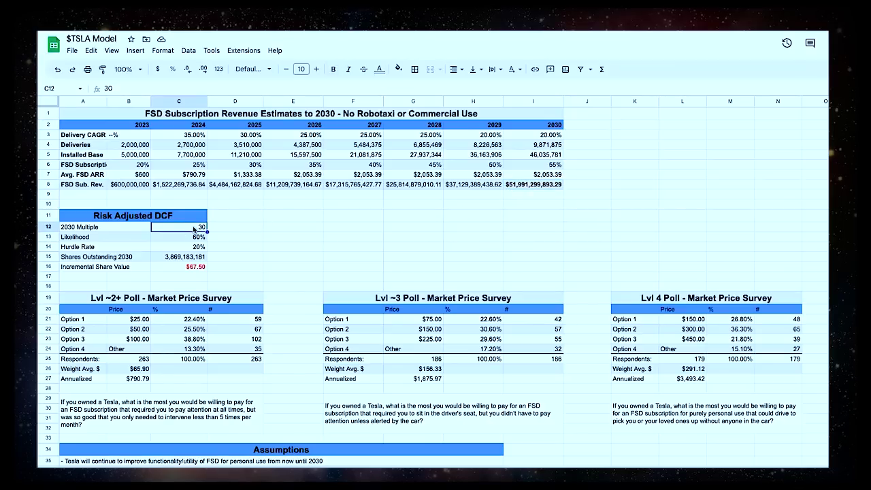
pyautogui.write('50')
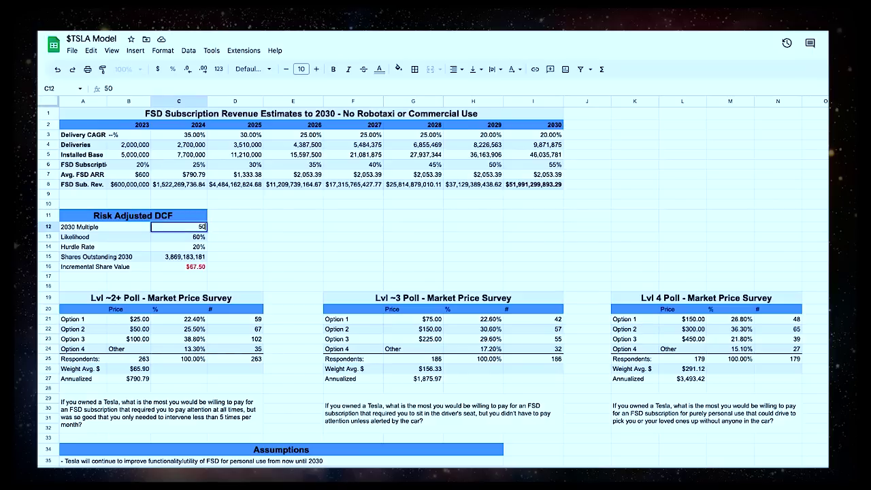
pyautogui.press('Return')
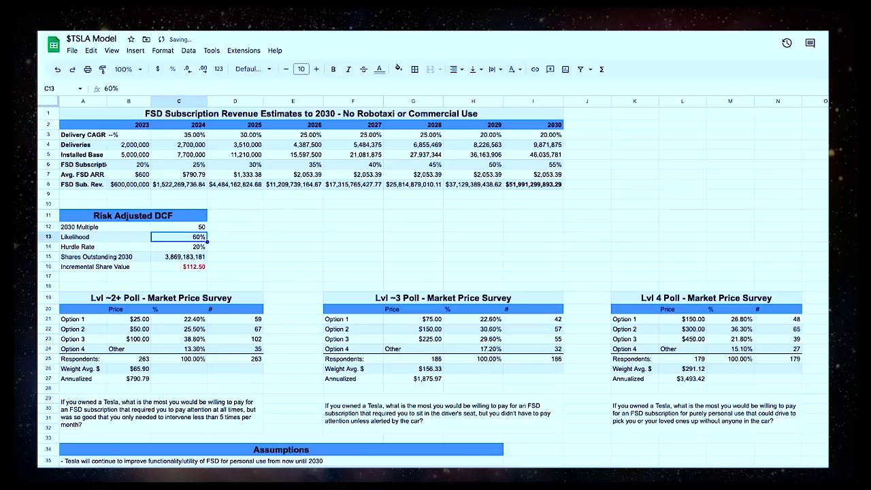
pyautogui.click(179, 227)
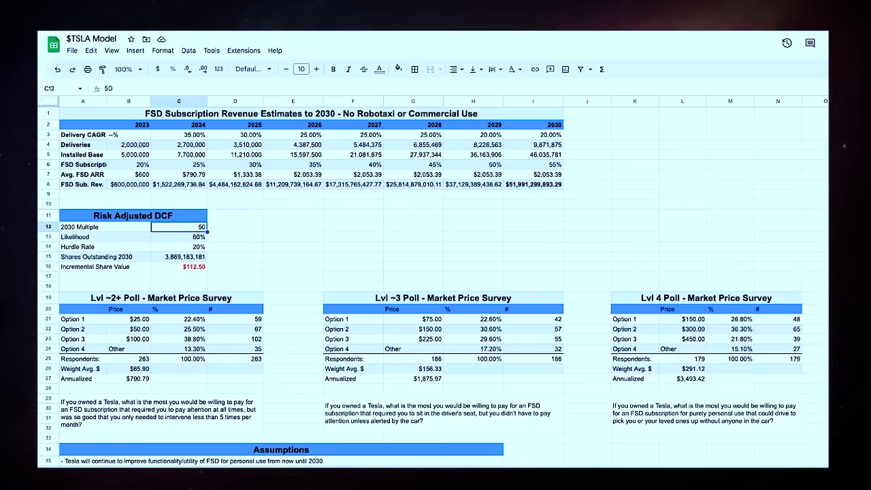
pyautogui.write('30')
pyautogui.press('Return')
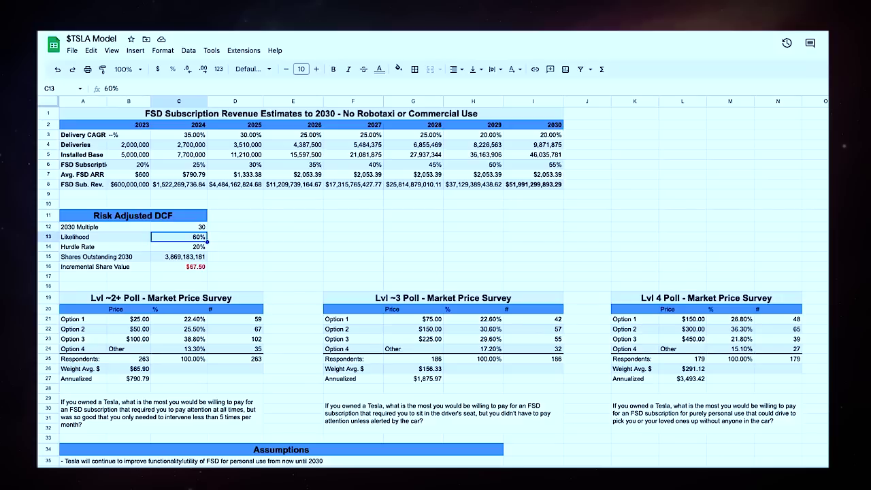
# - Set the Likelihood in the Risk Adjusted DCF table to 80%
pyautogui.write('8')
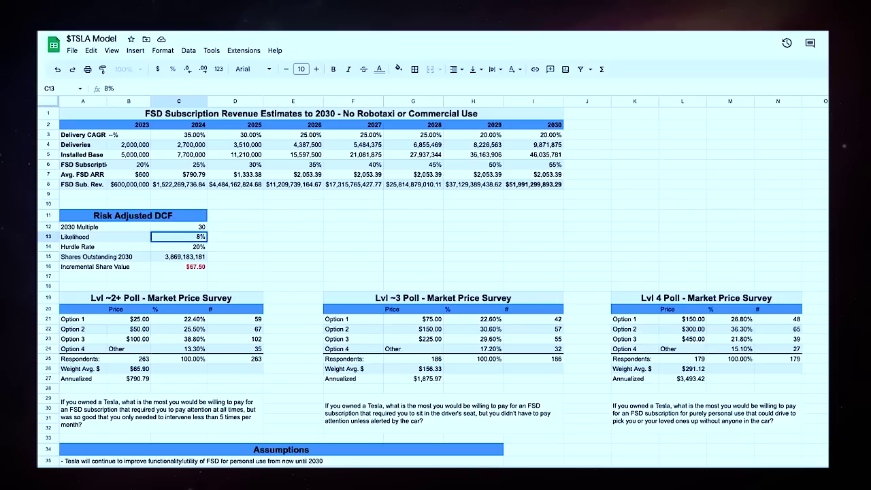
pyautogui.write('0')
pyautogui.press('Return')
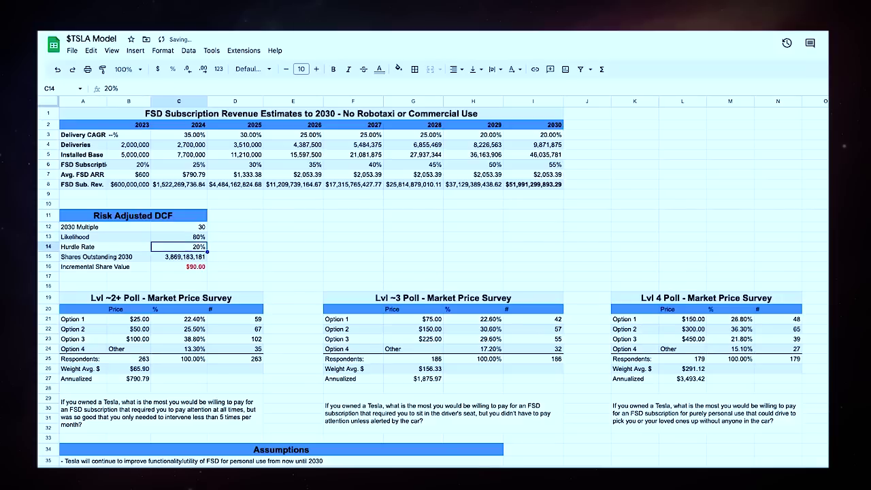
# - Inspect the Incremental Share Value formula and its multiple, likelihood, hurdle rate and shares outstanding inputs in the Risk Adjusted DCF table
pyautogui.click(179, 257)
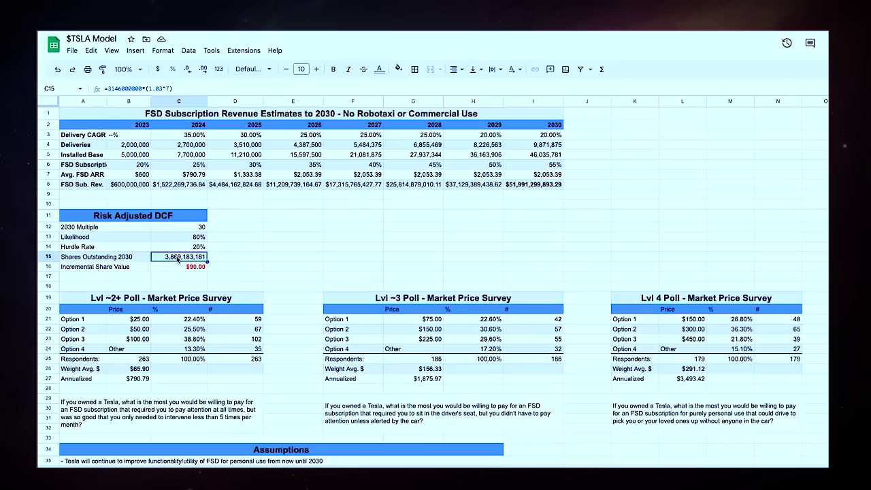
pyautogui.click(177, 268)
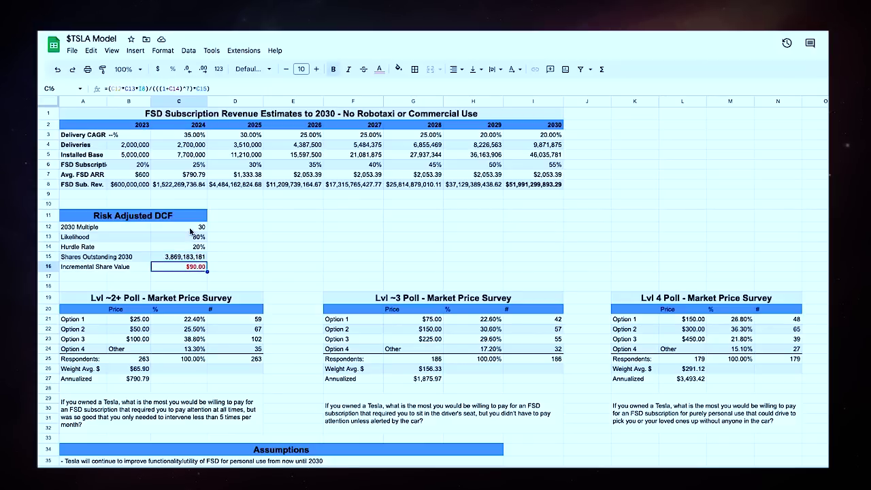
pyautogui.click(188, 229)
pyautogui.click(194, 237)
pyautogui.click(193, 247)
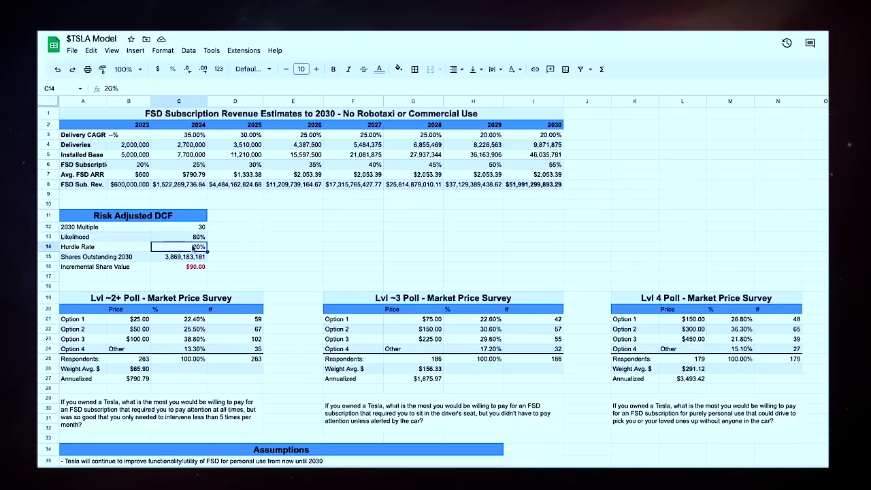
pyautogui.click(189, 257)
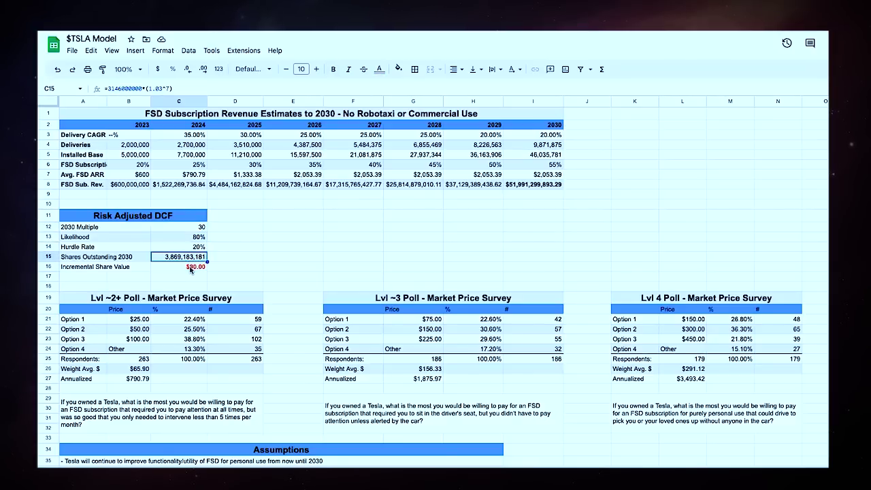
pyautogui.click(186, 268)
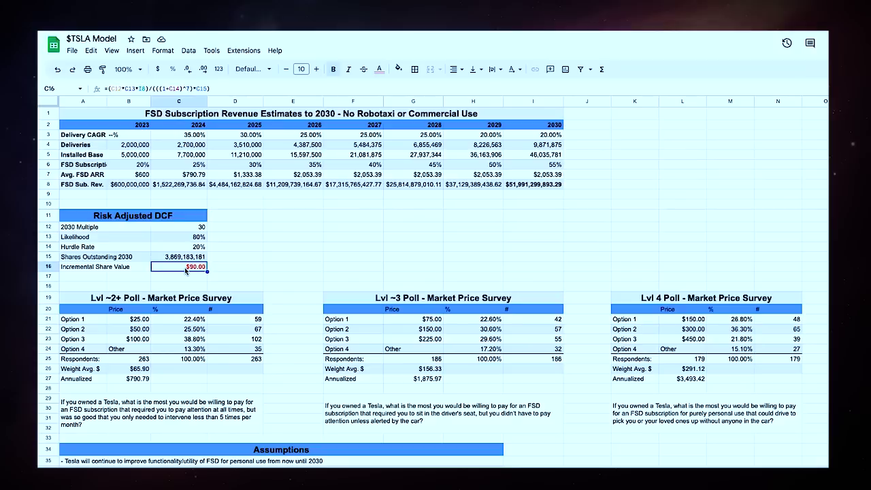